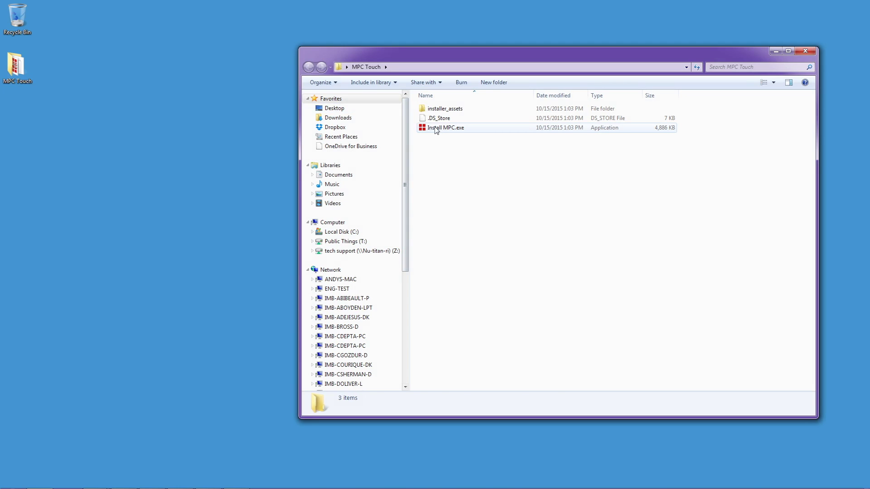
Step: Launch Install MPC.exe from the MPC Touch folder
double_click(436, 129)
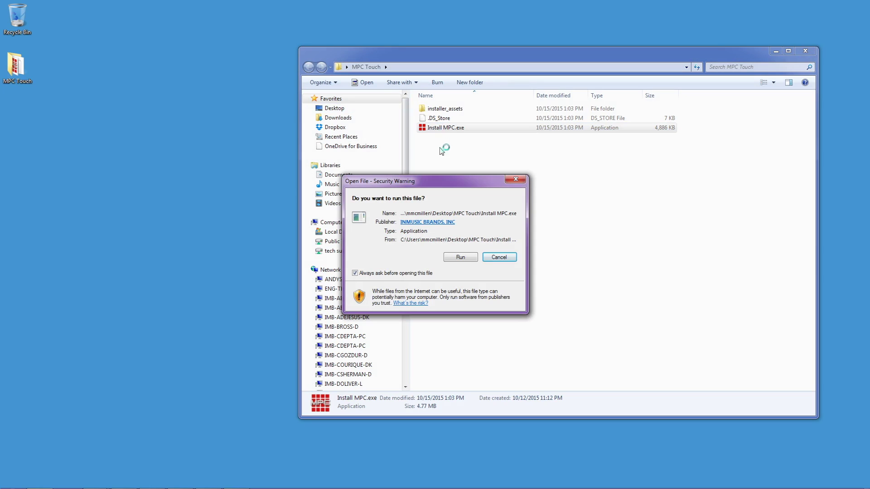
Step: Allow Install MPC.exe past the security warning and pick MPC Touch as the device
left_click(461, 257)
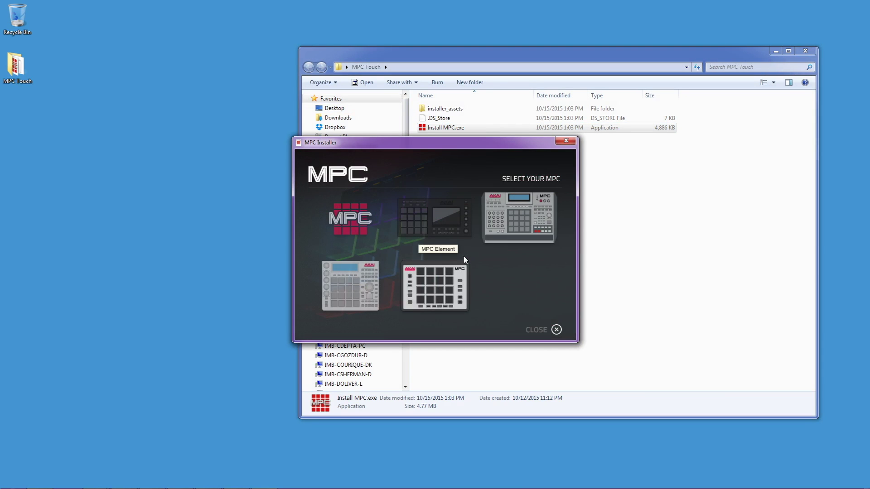
left_click(452, 233)
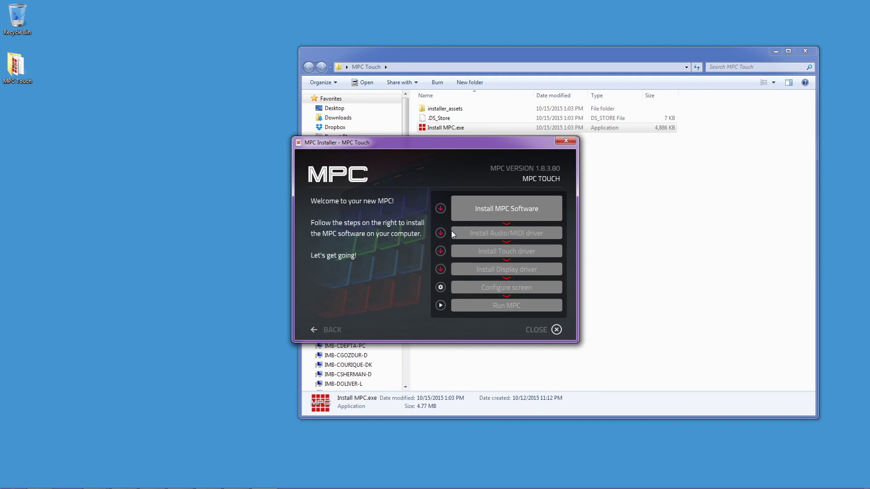
Step: Install MPC software with all components and default 64- and 32-bit VST folders, not launching MPC
left_click(485, 213)
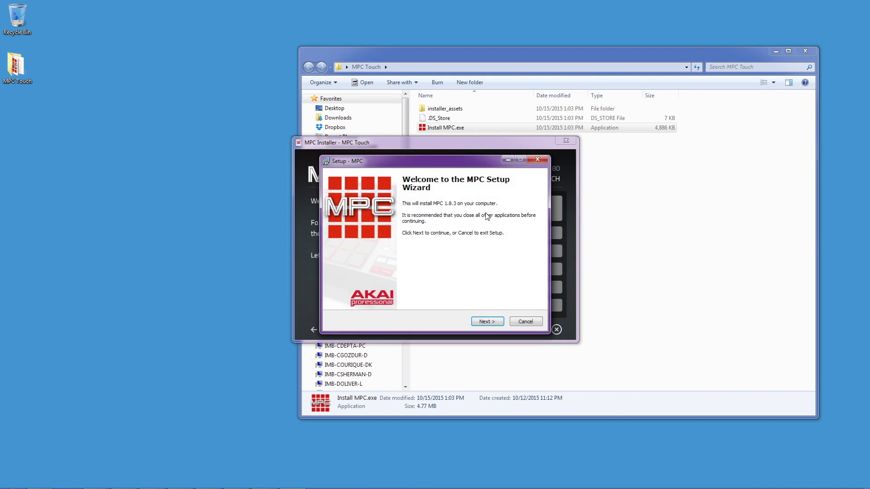
left_click(492, 321)
left_click(388, 295)
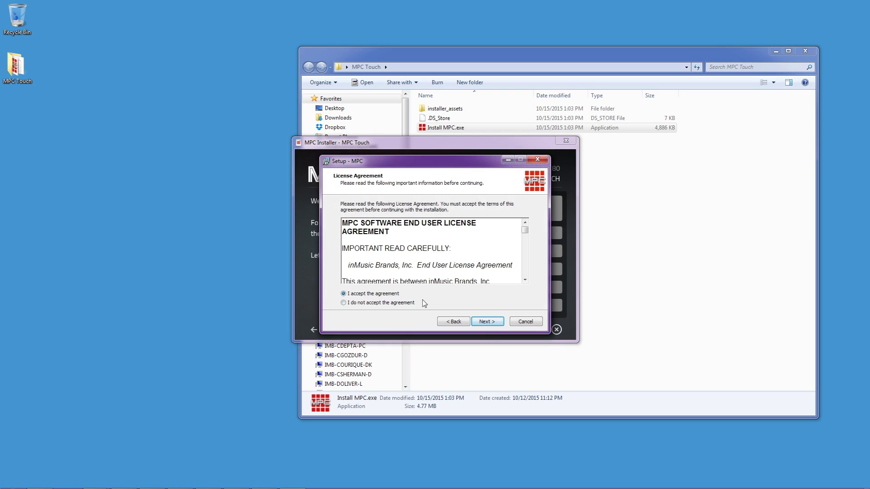
left_click(492, 322)
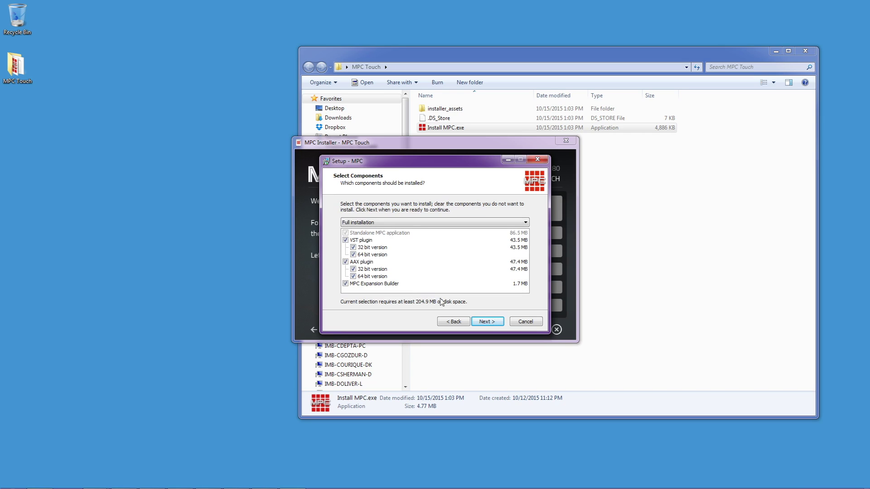
left_click(489, 322)
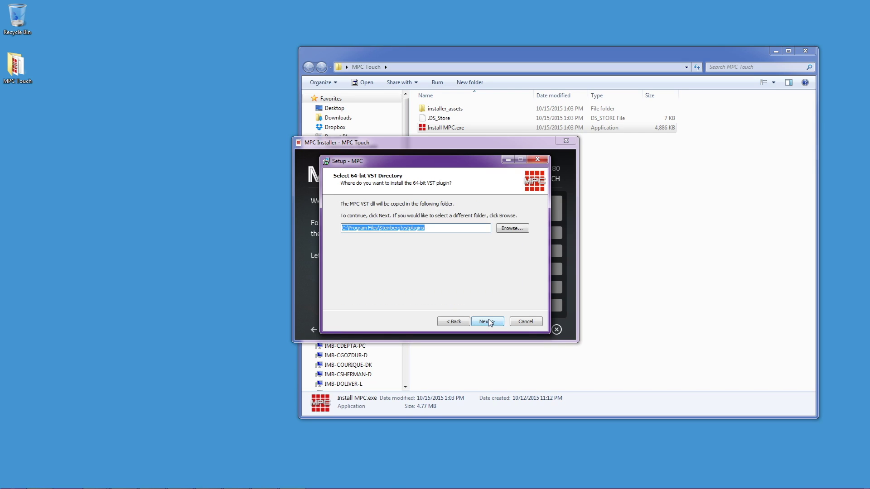
left_click(490, 322)
left_click(489, 322)
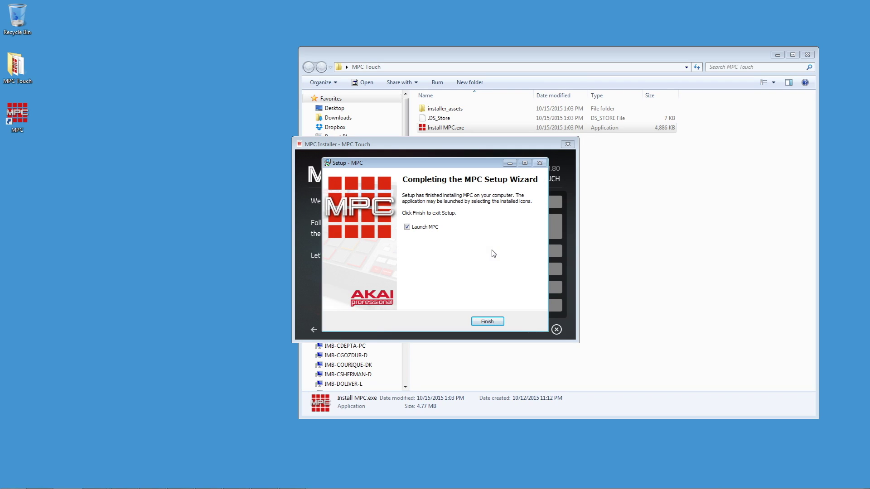
left_click(408, 227)
left_click(491, 323)
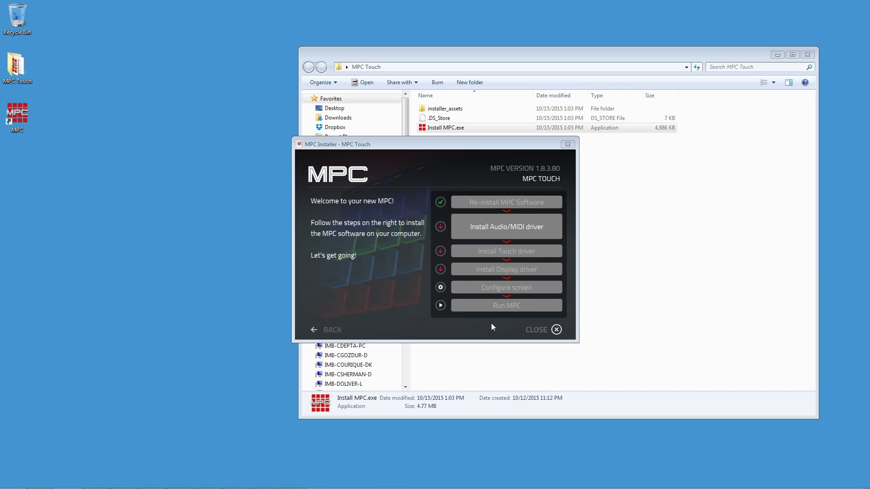
Step: Install the audio/MIDI driver and accept its required restart notice
left_click(521, 236)
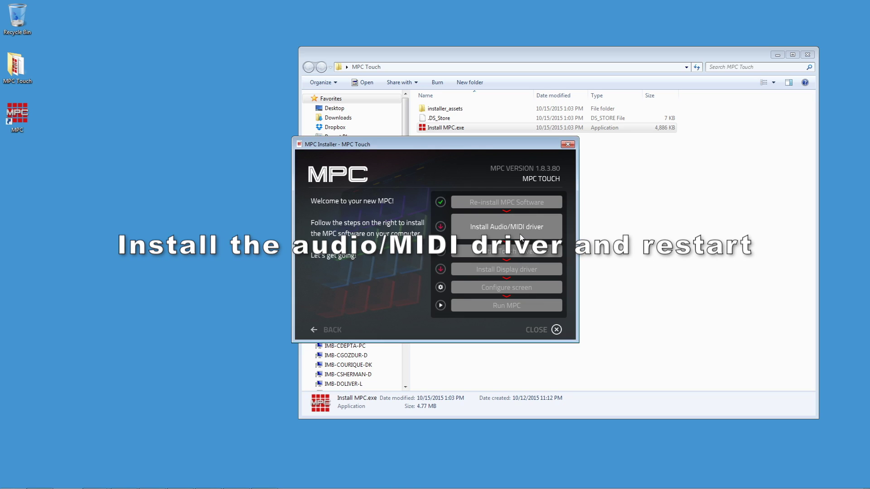
left_click(521, 234)
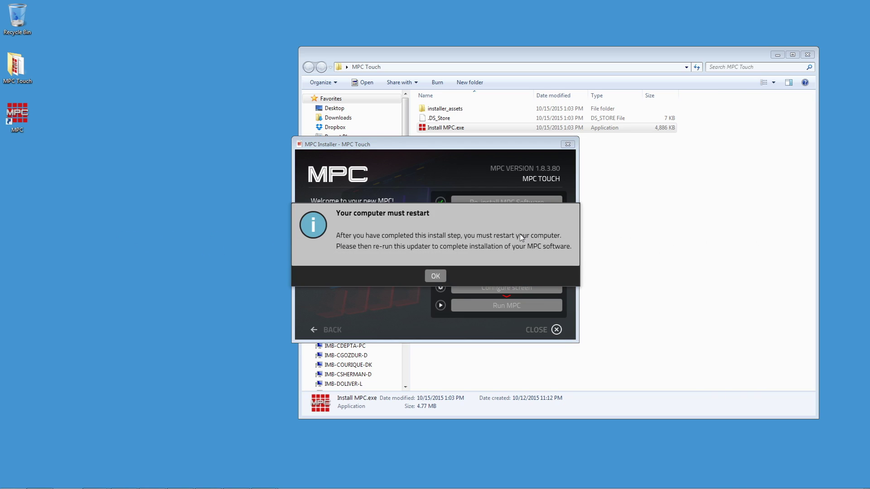
left_click(442, 275)
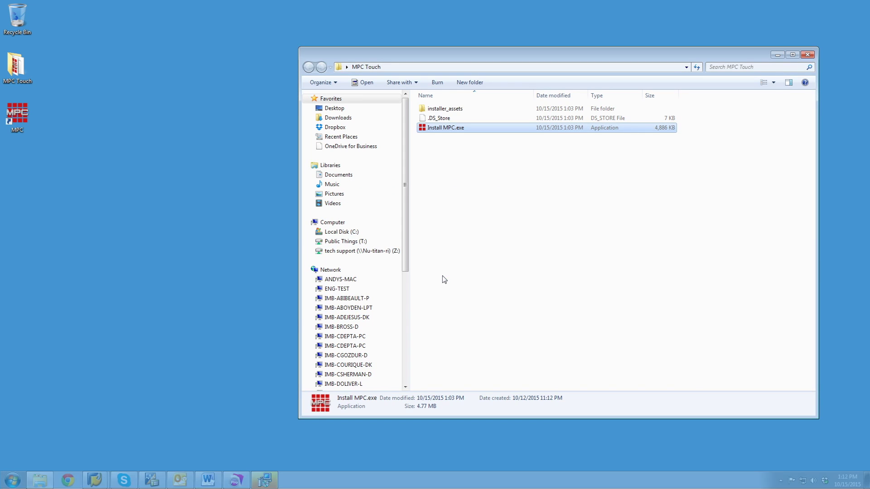
left_click(493, 322)
Step: Choose MPC Touch again and install the AkaiTouchPanel 1.0.3 touch driver, accepting the restart notice
left_click(353, 301)
left_click(481, 320)
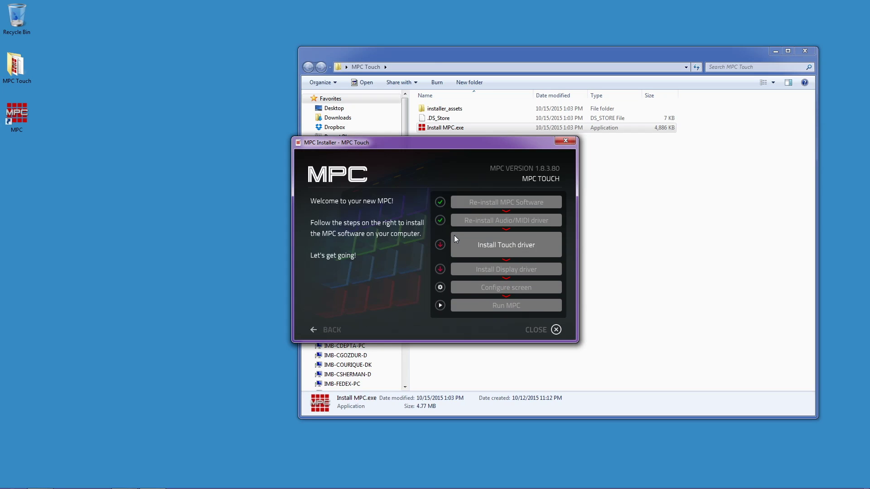
left_click(494, 249)
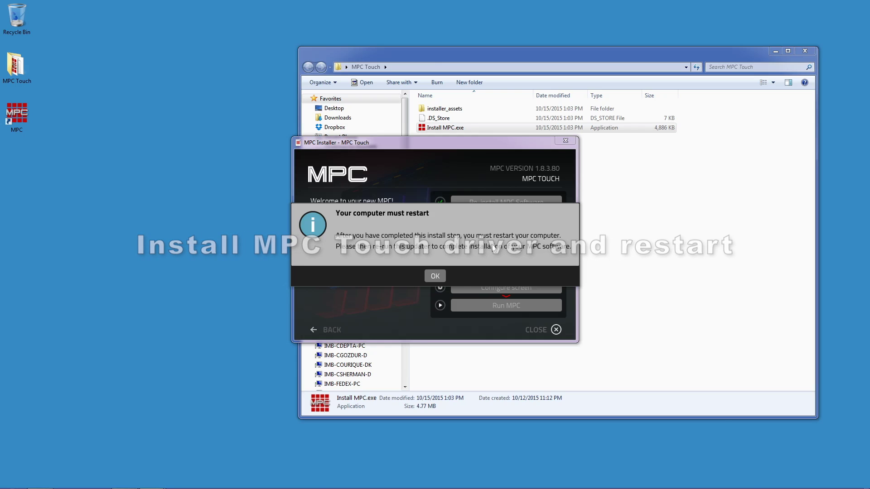
left_click(442, 274)
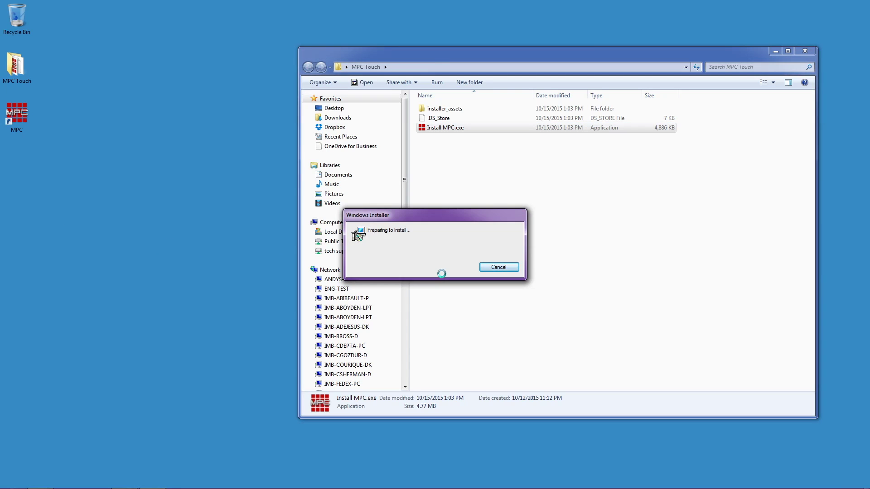
left_click(481, 320)
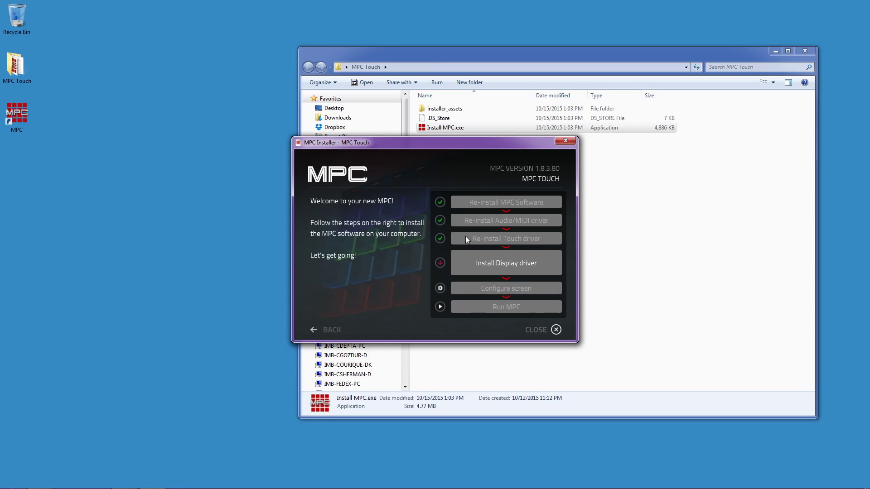
Step: Start the display driver install, accepting the restart notice and the DisplayLink device note
left_click(518, 266)
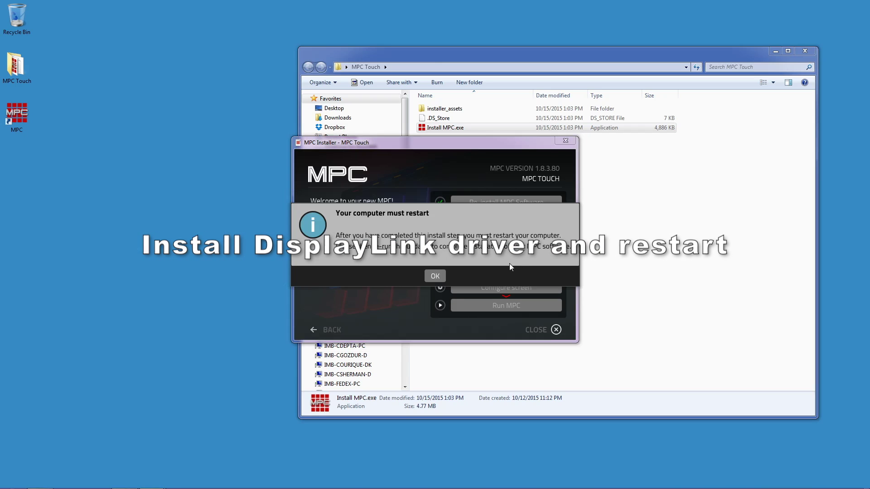
left_click(435, 276)
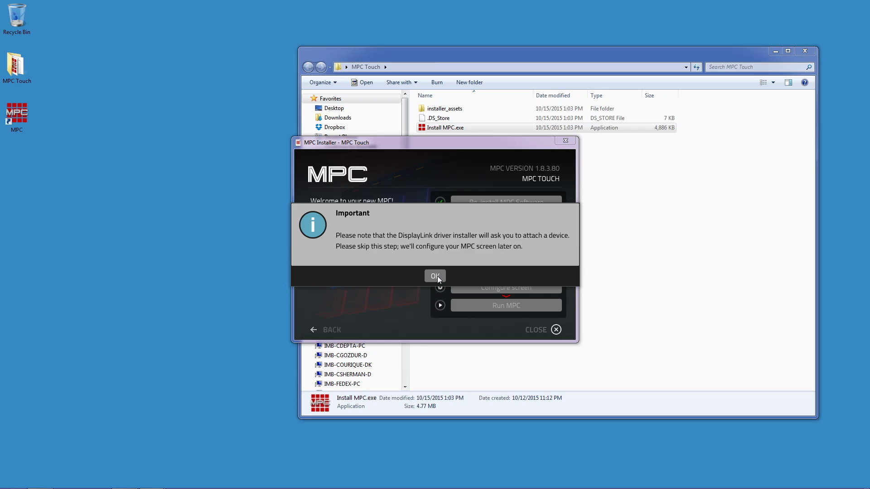
left_click(436, 276)
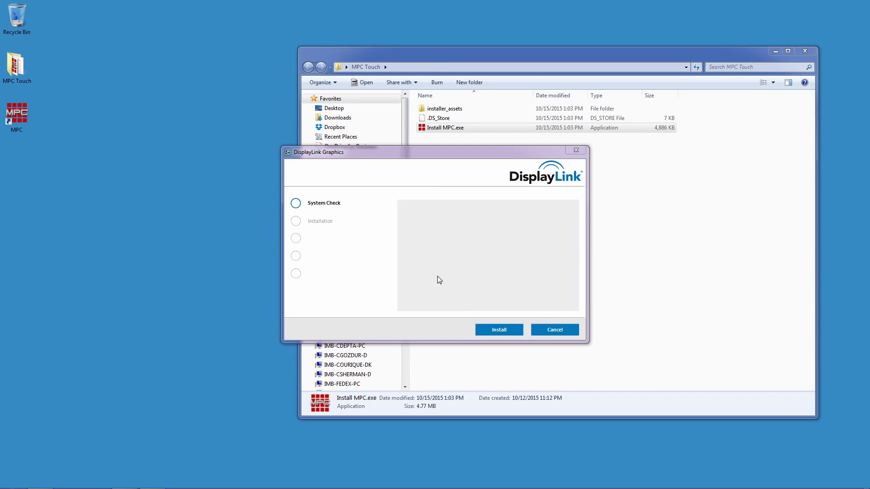
Step: Install the DisplayLink Graphics driver without a device attached and reboot when done
left_click(501, 330)
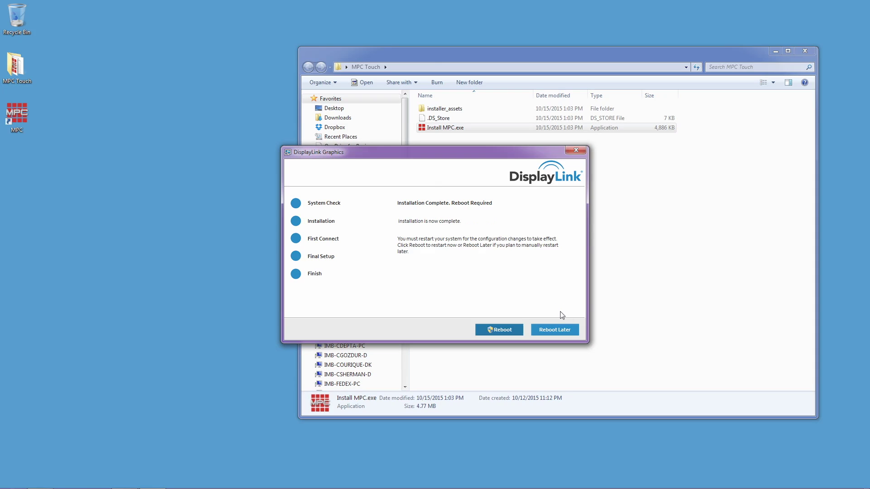
left_click(556, 328)
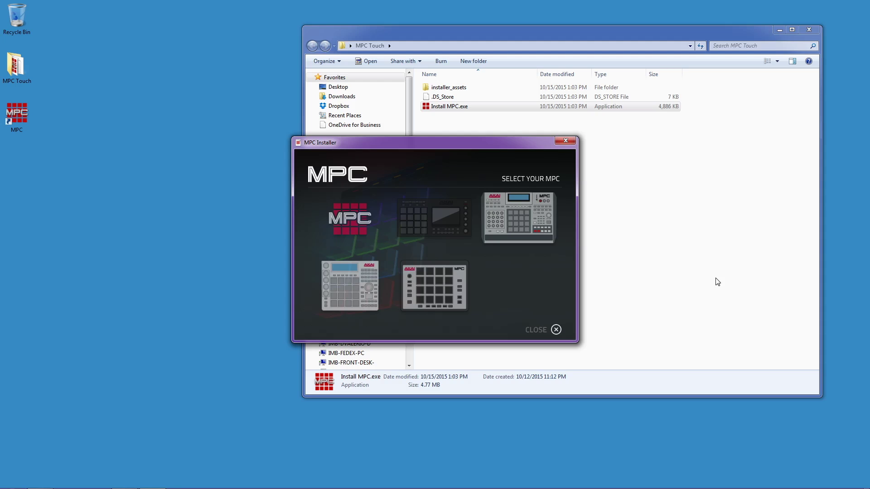
Step: Select MPC Touch, choose Configure screen, and start the screen setup steps
left_click(433, 224)
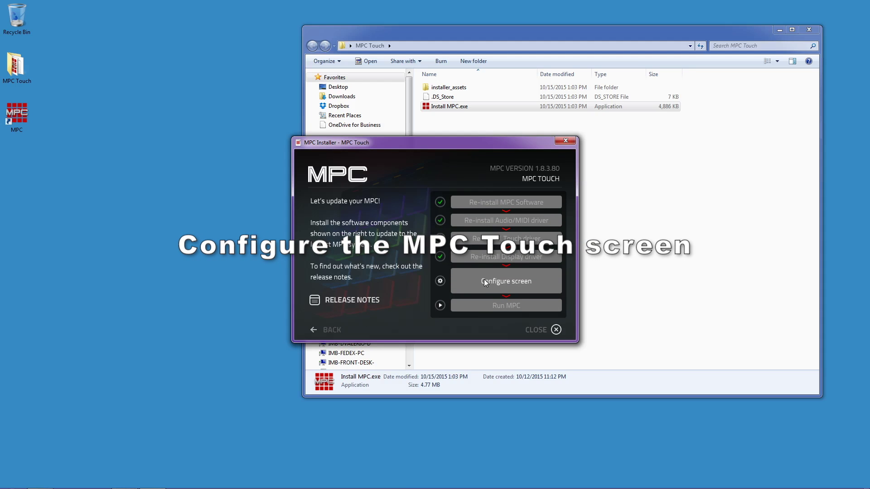
left_click(484, 280)
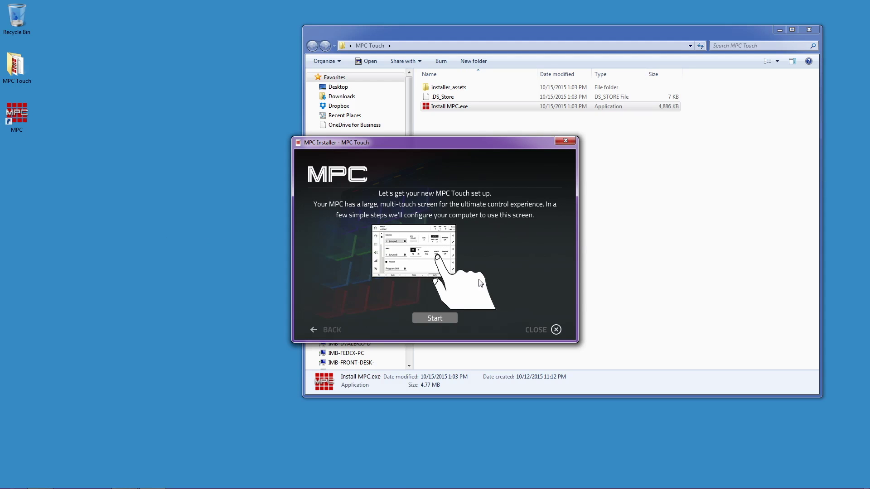
left_click(434, 318)
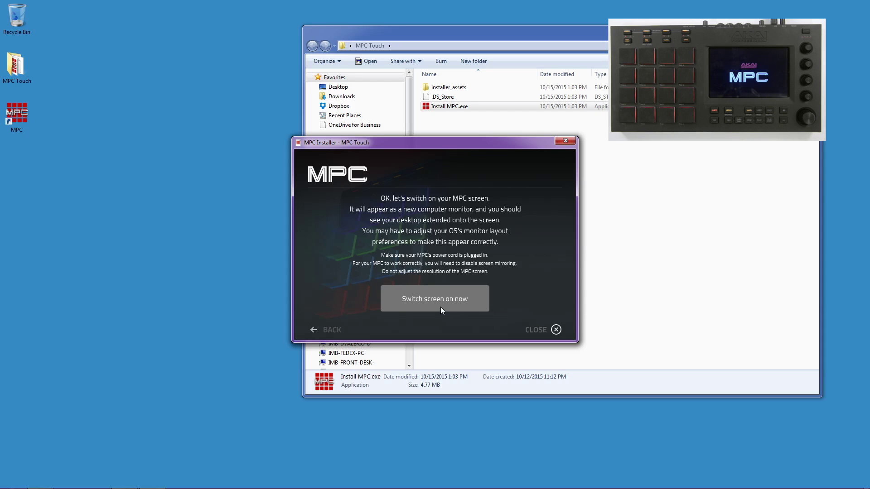
Step: Switch the MPC Touch screen on and confirm it in the popup
left_click(441, 307)
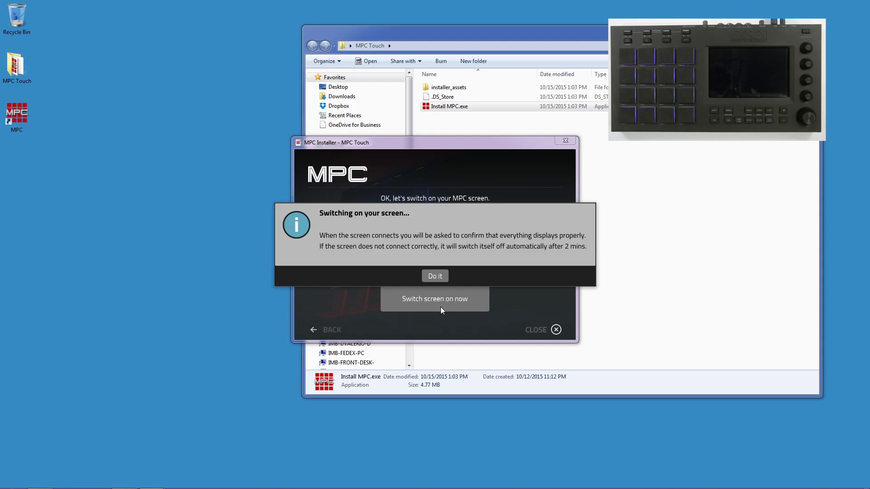
left_click(433, 277)
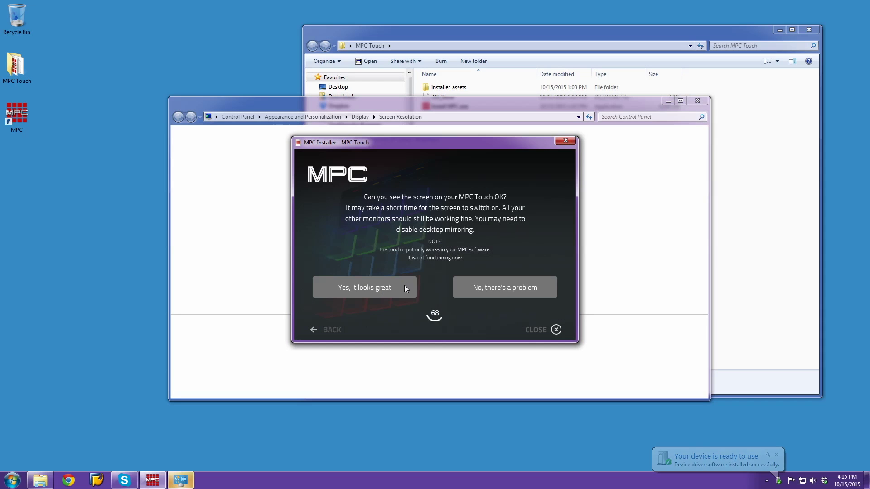
Step: Confirm the MPC Touch screen looks right, dismiss the new-display notice, and choose Use only as MPC
left_click(404, 285)
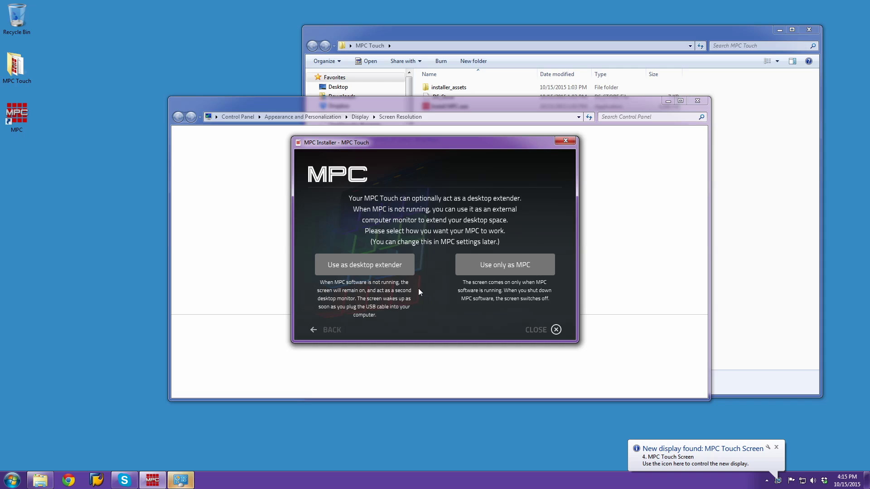
left_click(776, 447)
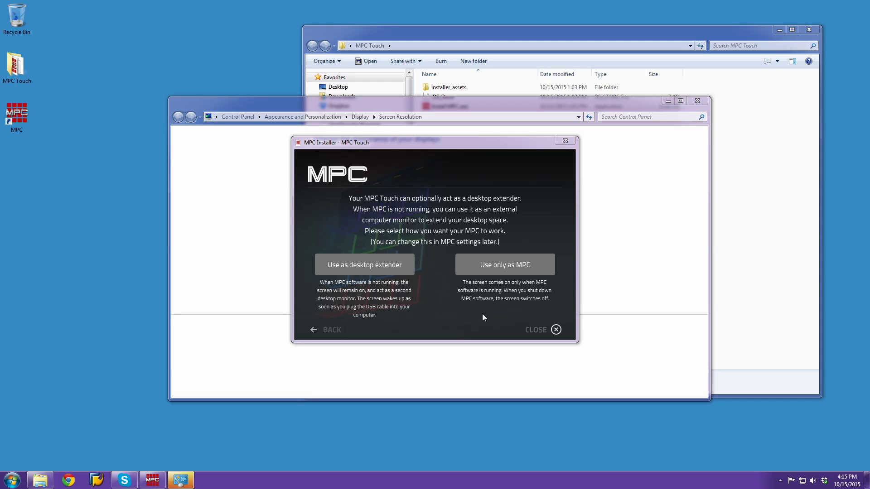
left_click(508, 272)
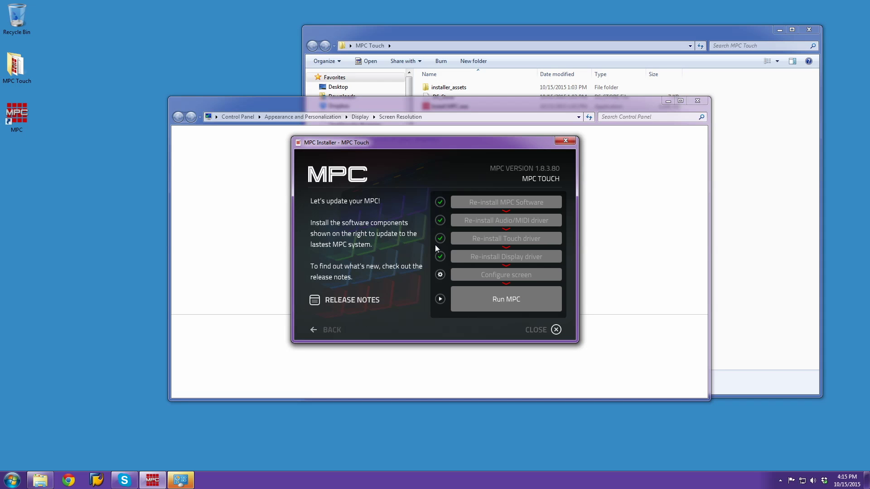